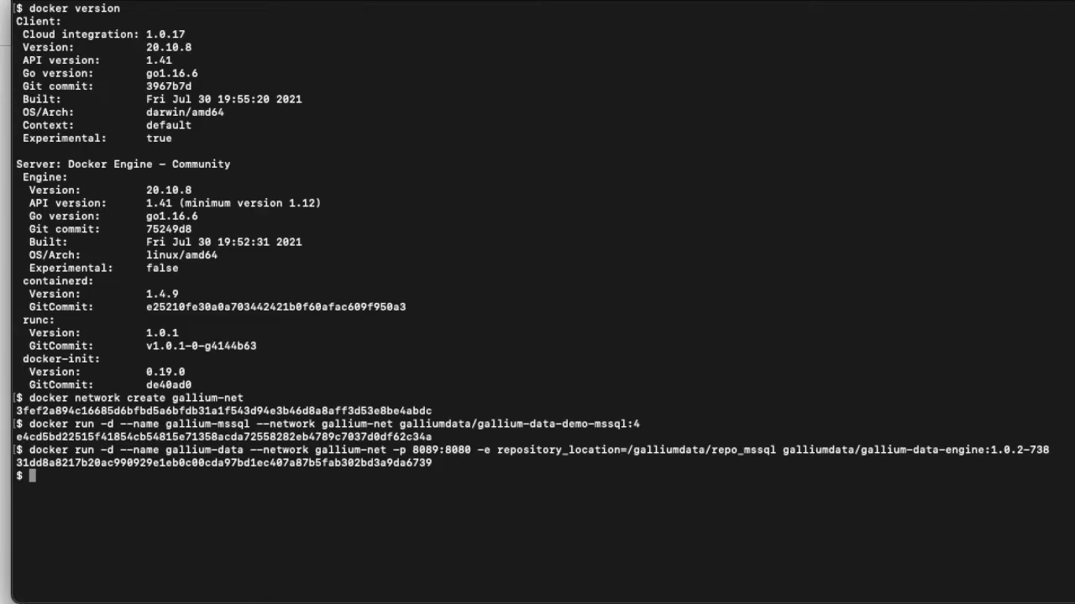
# Copy the tutorial's gallium-sqlpad container command, including its database connection password, and run it in the terminal.
pyautogui.click(2, 296)
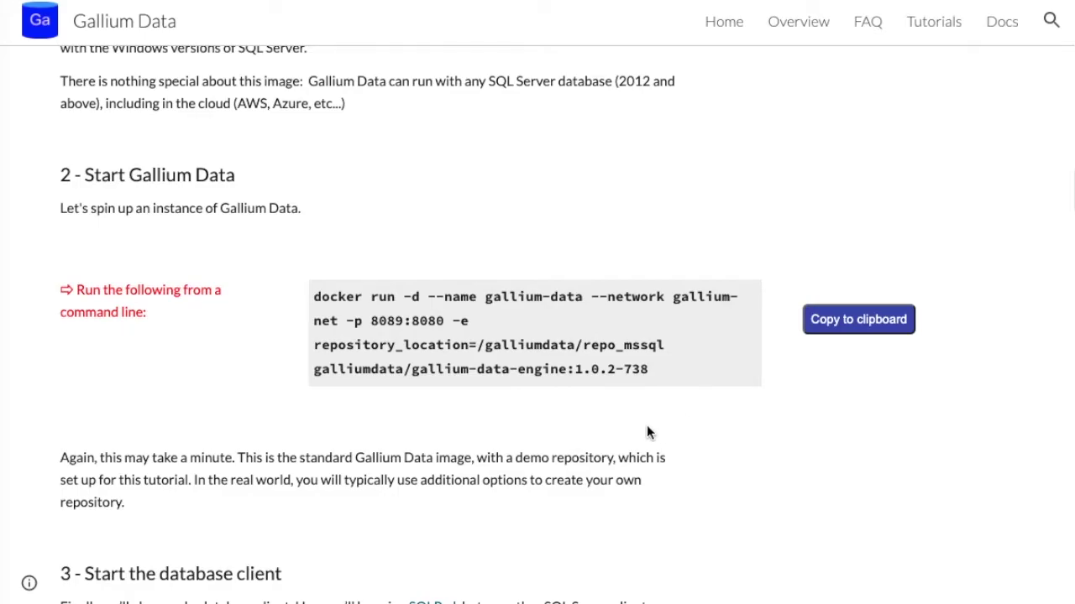
pyautogui.scroll(-2, 649, 427)
pyautogui.scroll(-4, 648, 430)
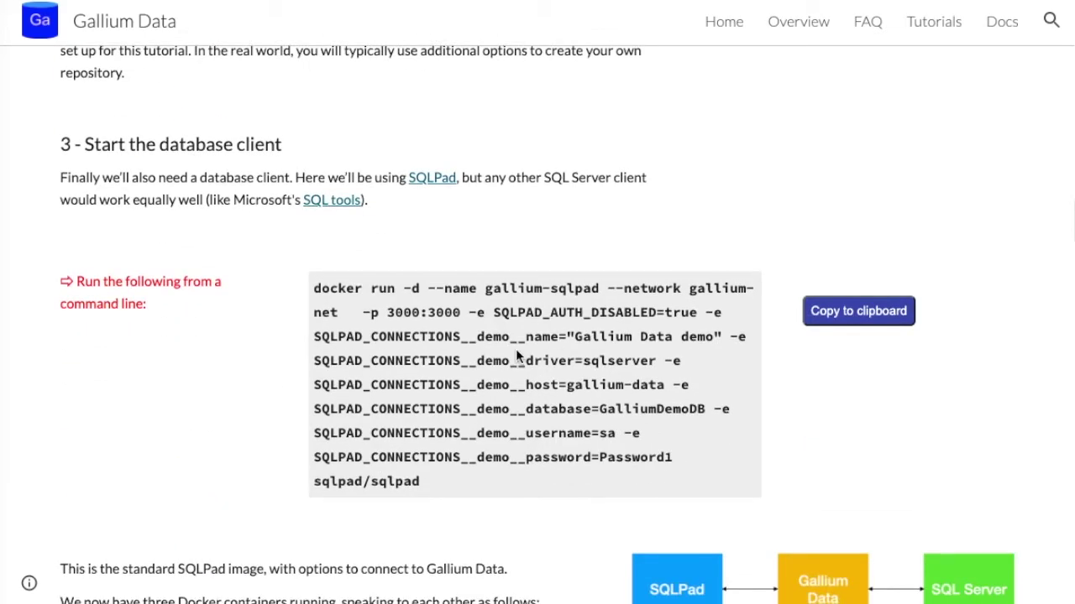
pyautogui.click(831, 311)
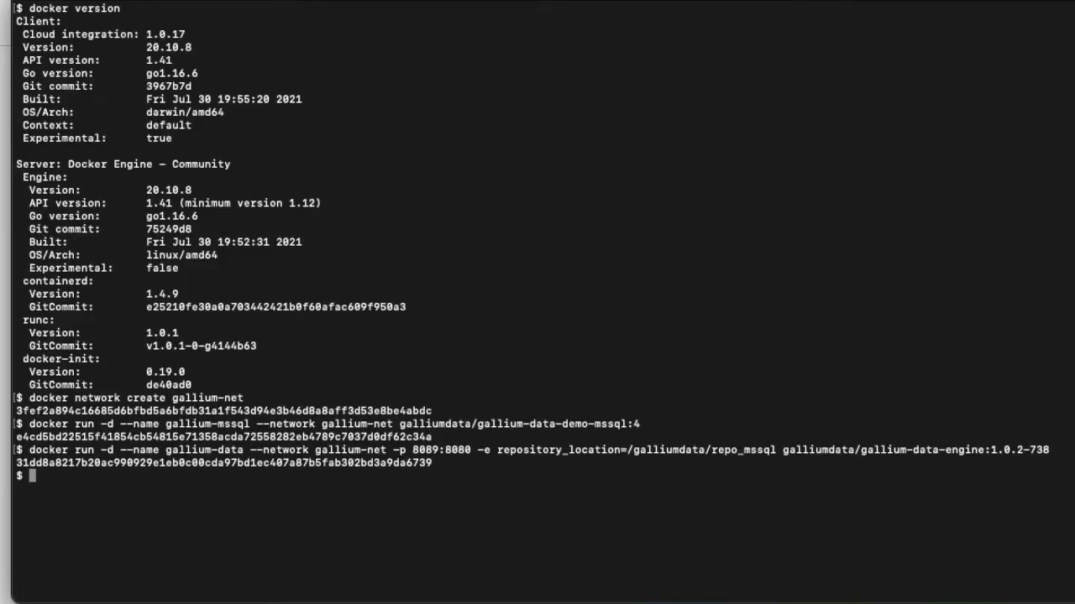
pyautogui.press('super+v')
pyautogui.press('Return')
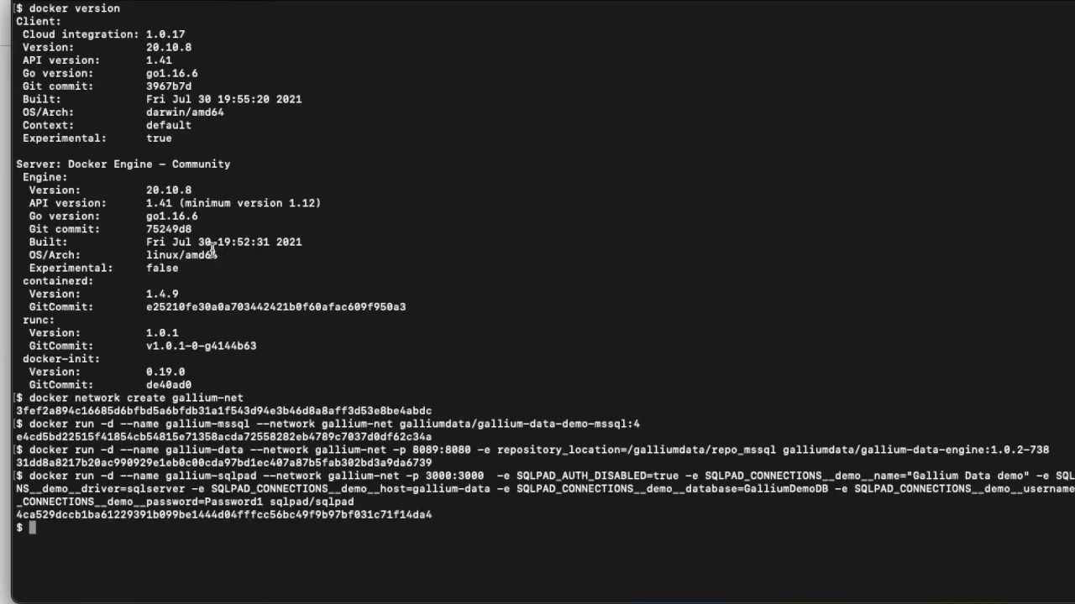
pyautogui.press('super+Tab')
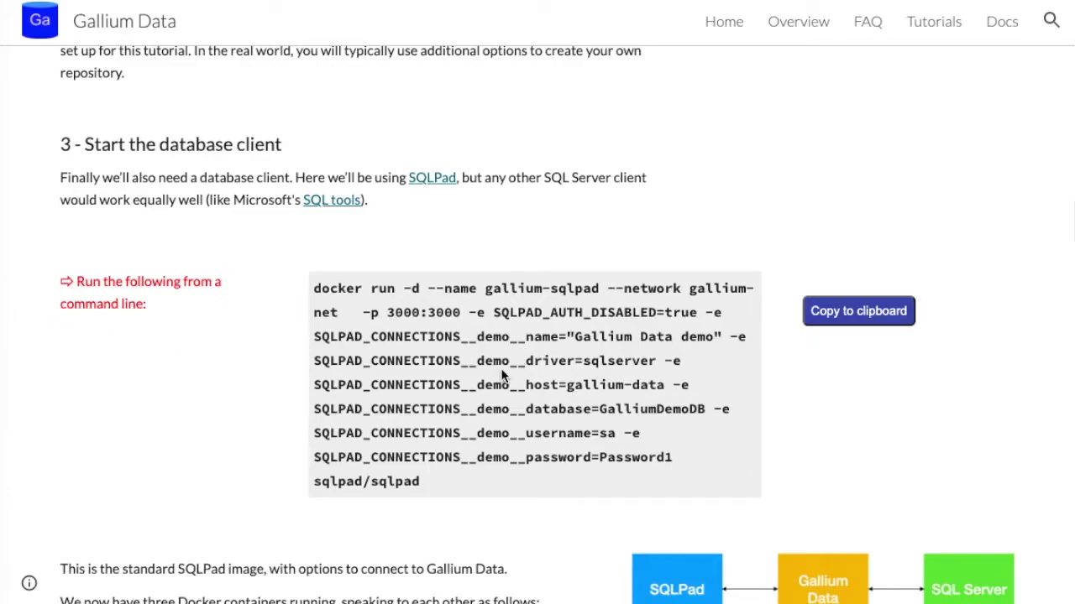
pyautogui.scroll(-3, 487, 365)
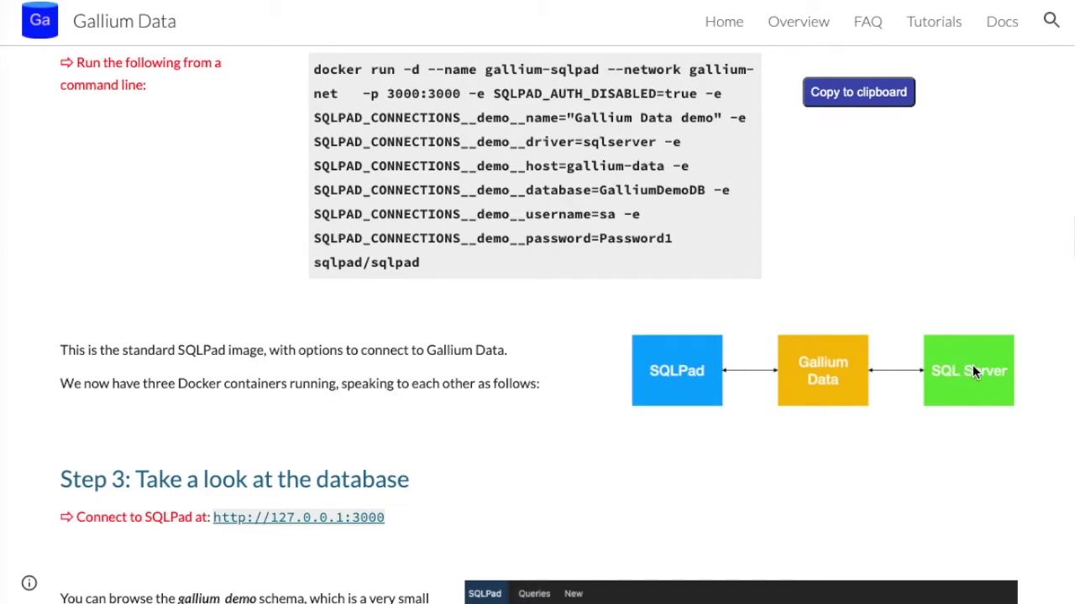
pyautogui.scroll(-3, 628, 444)
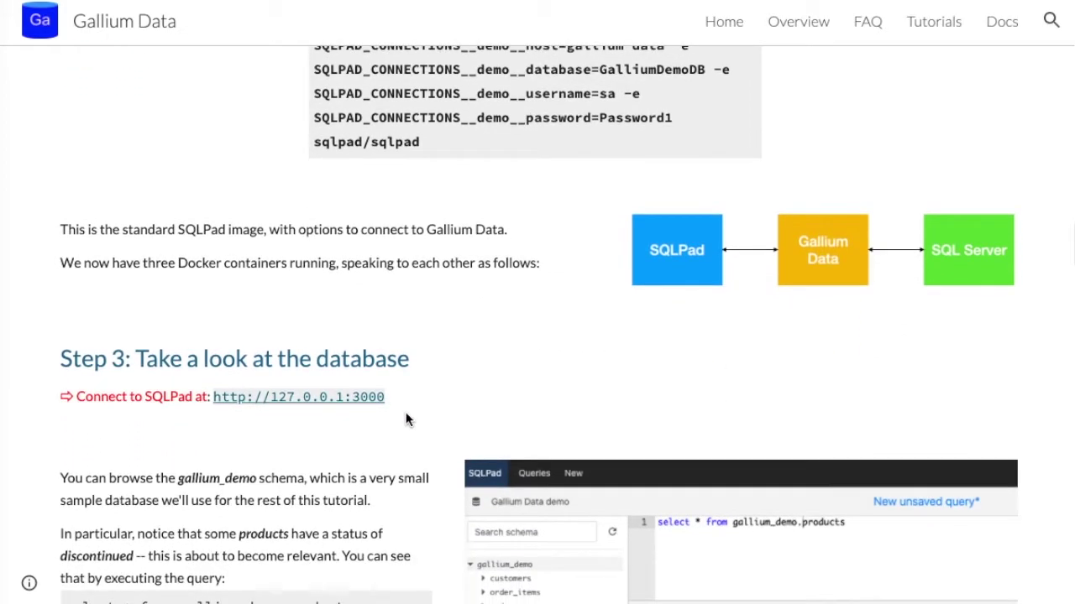
pyautogui.click(295, 400)
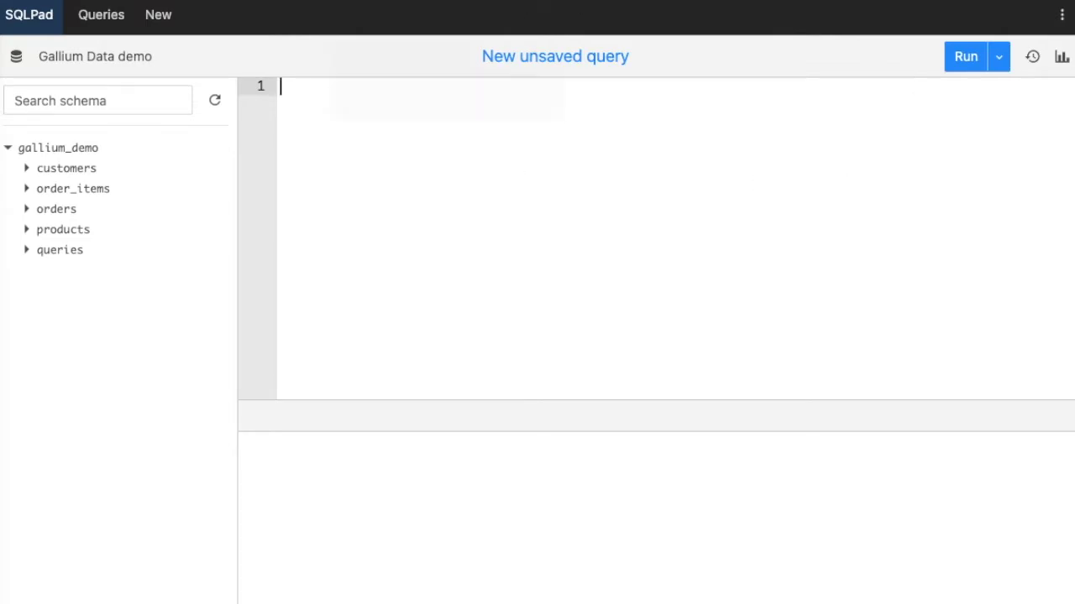
# Copy the tutorial's query select * from gallium_demo.products, run it in SQLPad and enlarge the results area.
pyautogui.hotkey('alt', 'Tab')
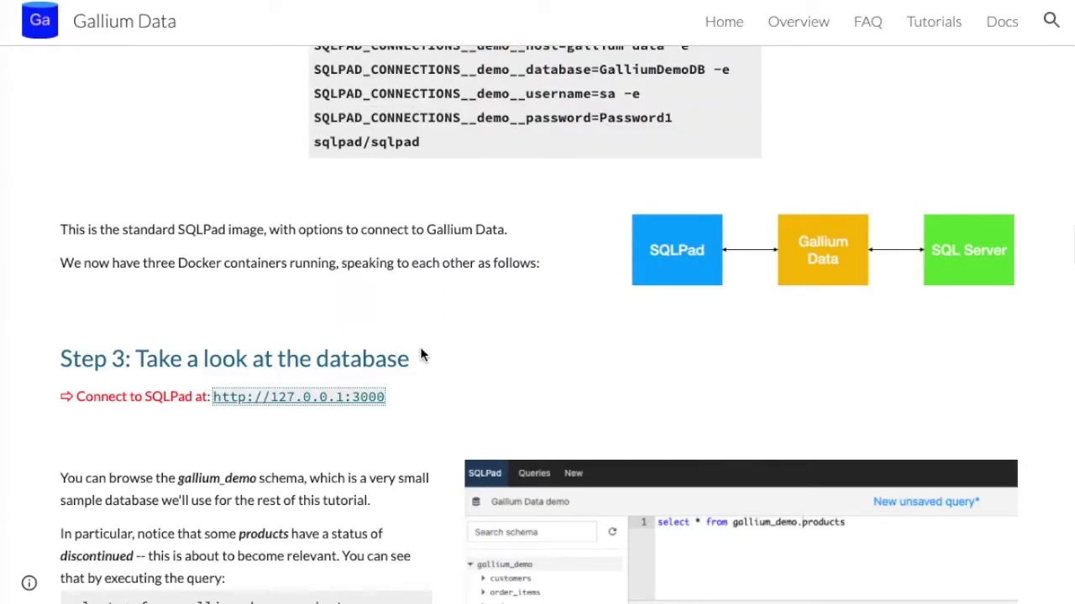
pyautogui.scroll(-4, 419, 355)
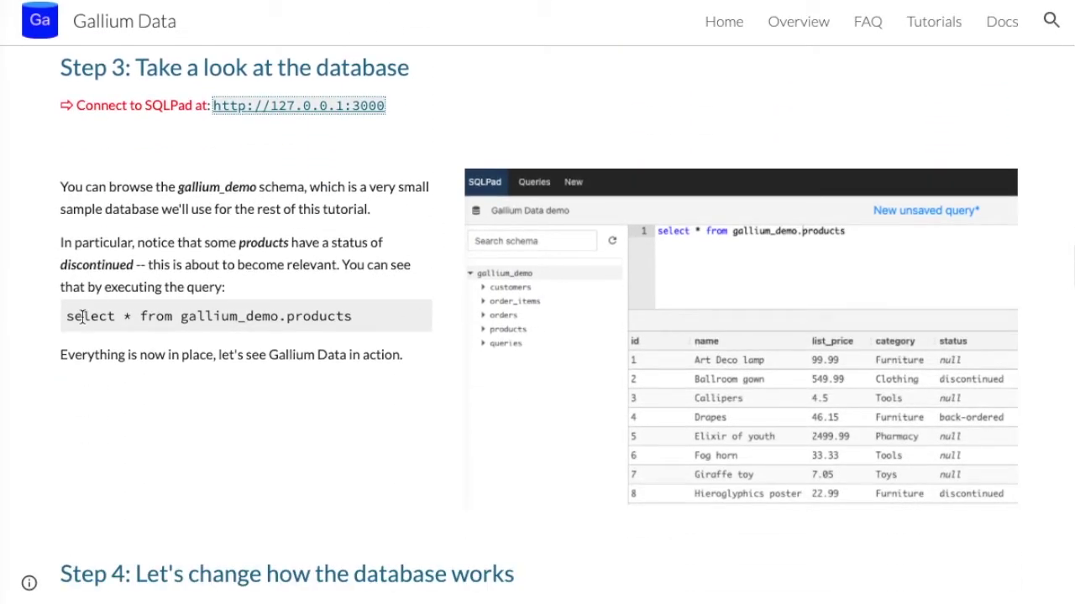
pyautogui.moveTo(84, 315); pyautogui.dragTo(307, 311)
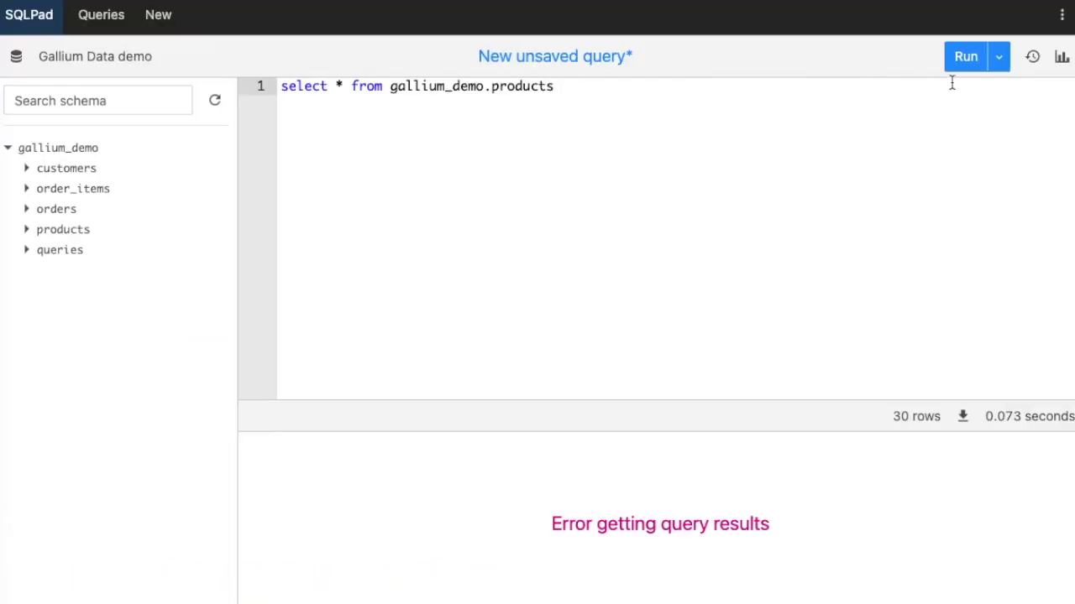
pyautogui.click(965, 57)
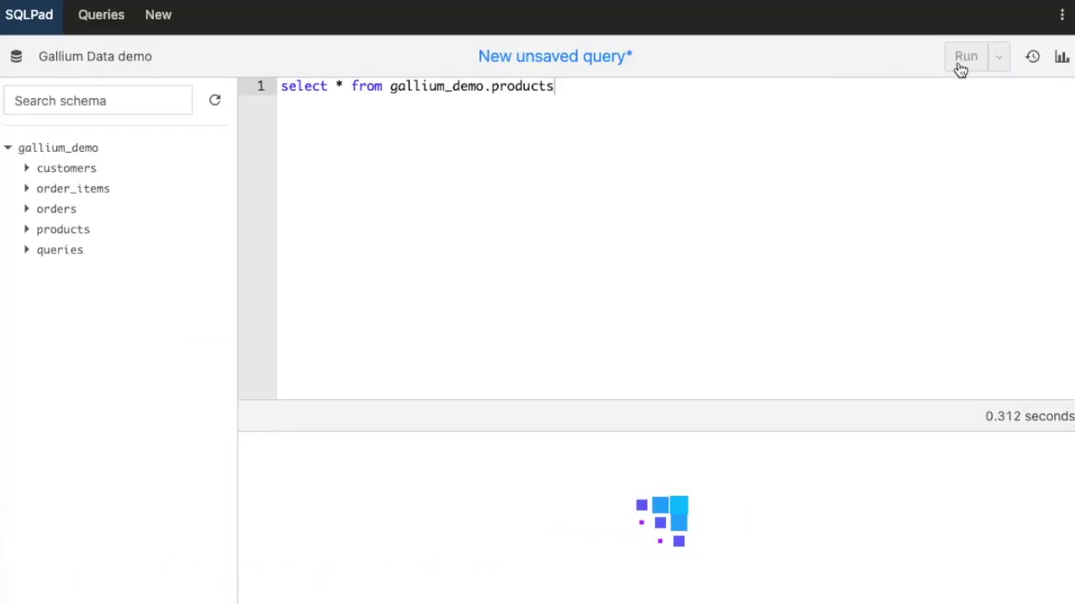
pyautogui.moveTo(644, 396); pyautogui.dragTo(643, 200)
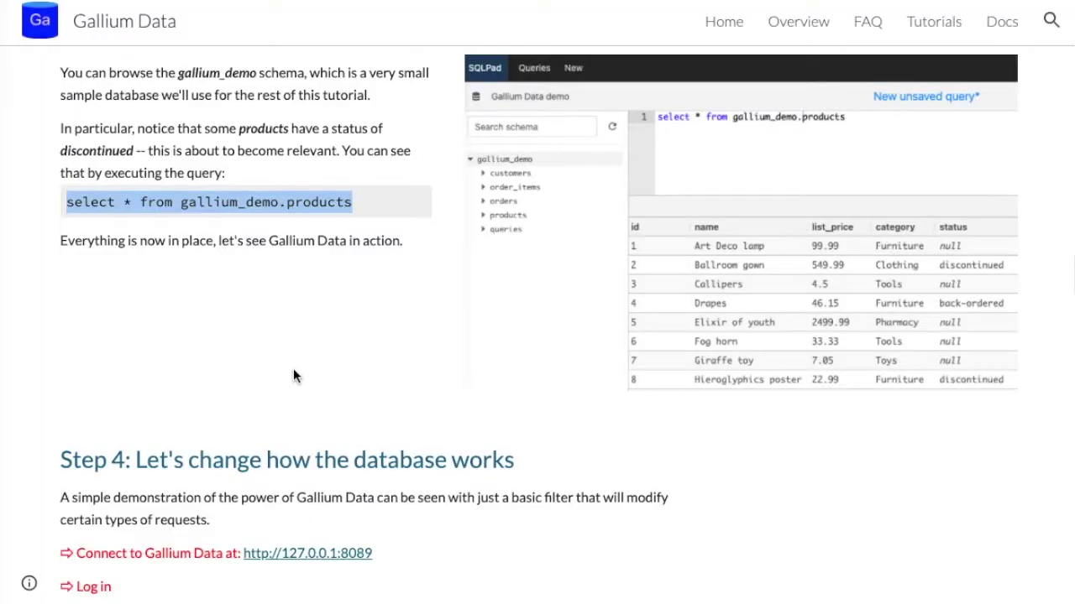
pyautogui.click(323, 557)
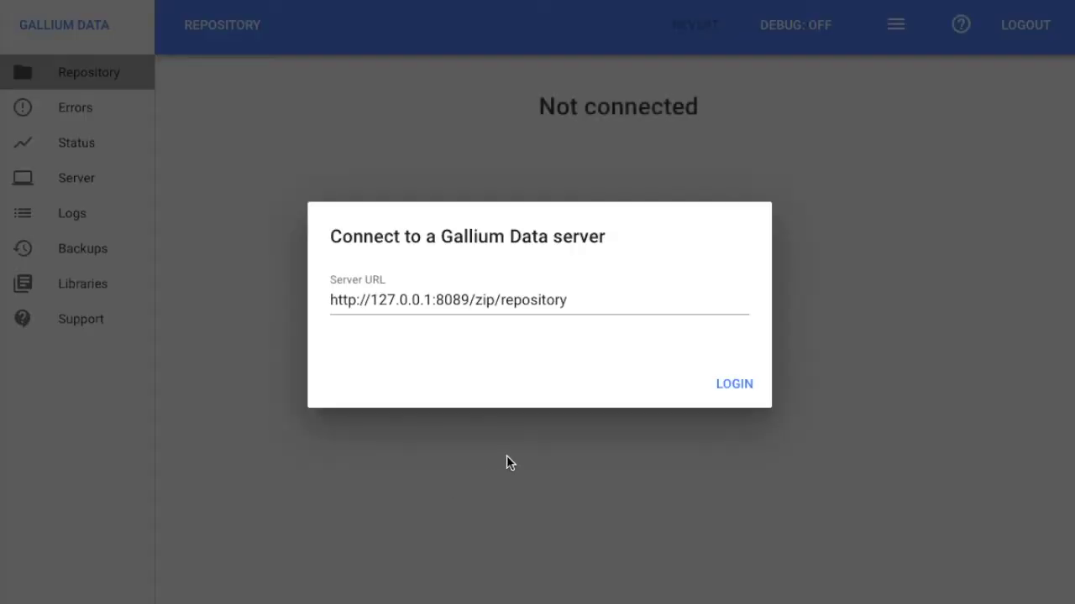
pyautogui.click(723, 384)
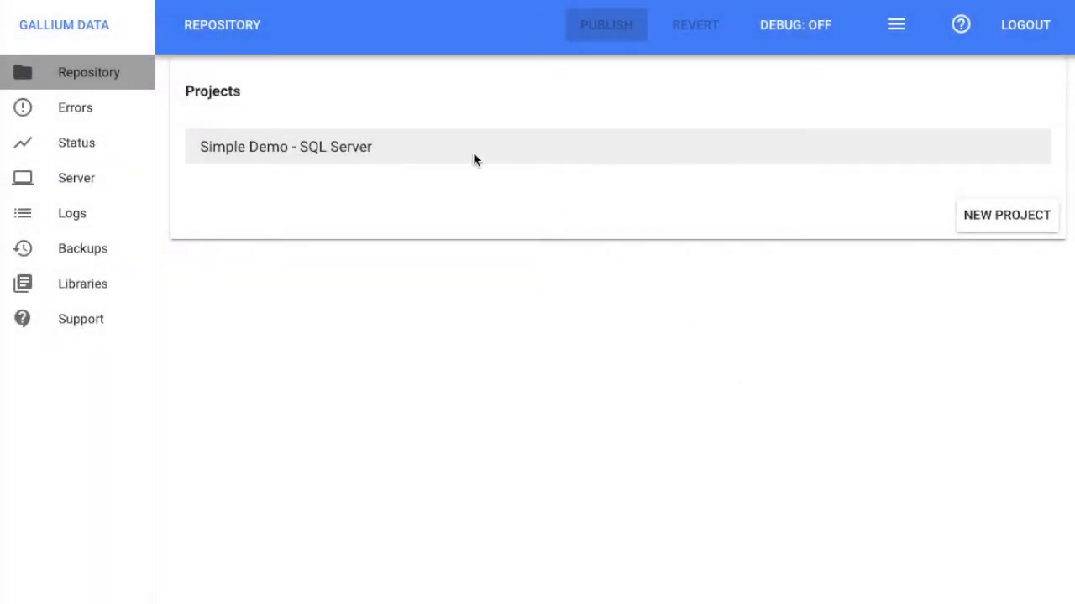
pyautogui.click(380, 152)
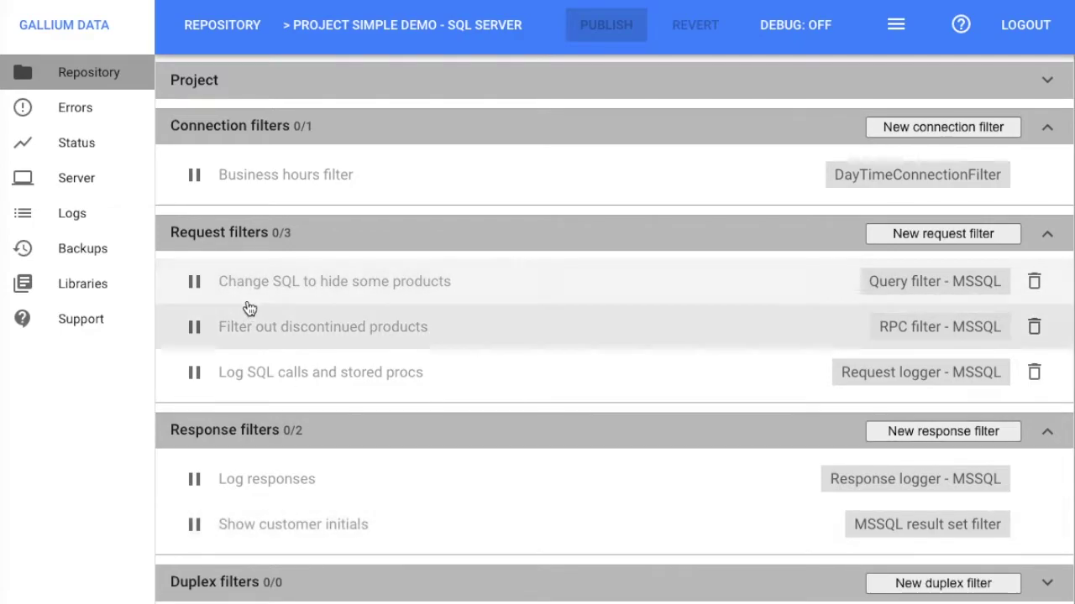
# Open the request filter "Filter out discontinued products" and examine its parameters and code.
pyautogui.click(329, 335)
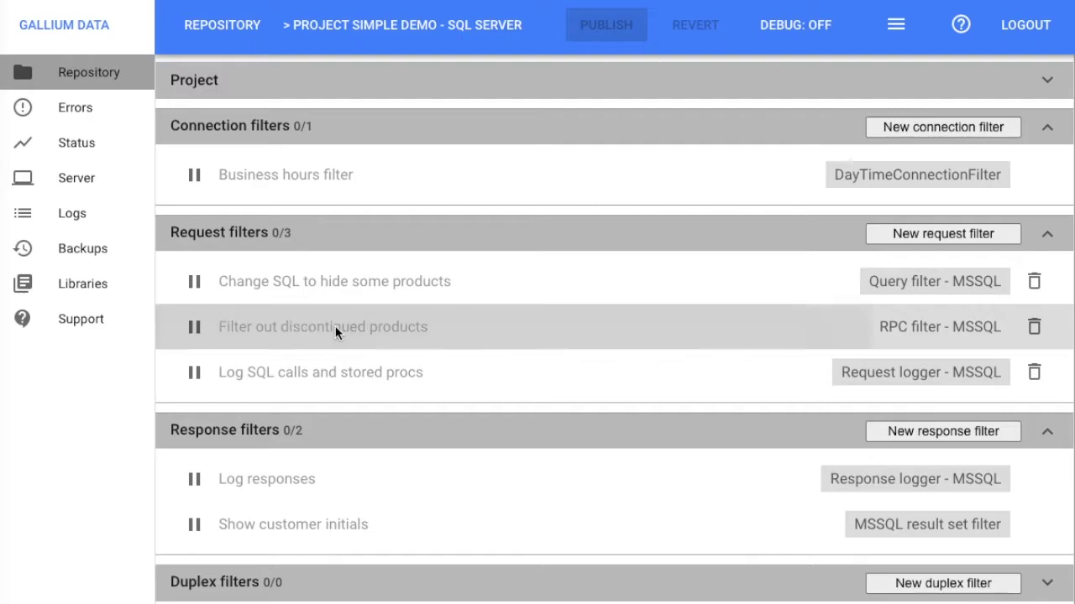
pyautogui.click(499, 106)
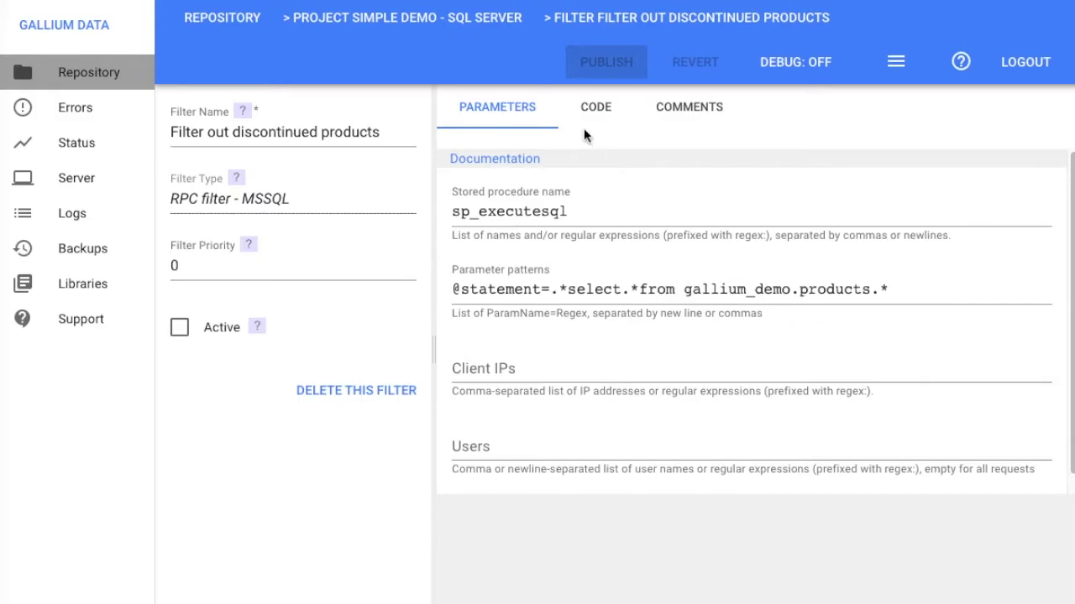
pyautogui.click(597, 107)
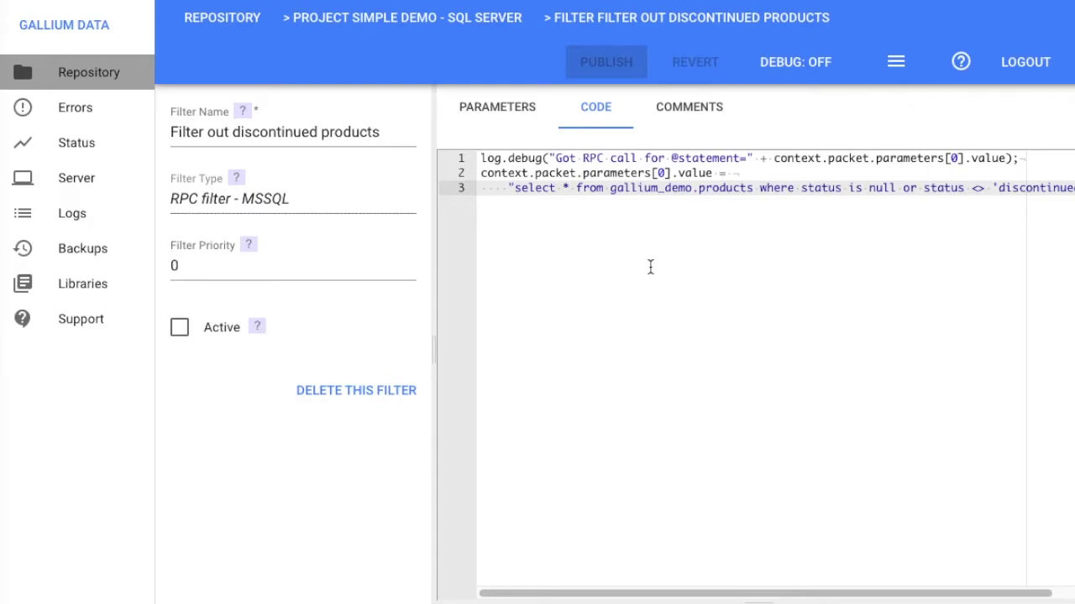
pyautogui.moveTo(480, 173); pyautogui.dragTo(481, 205)
pyautogui.hscroll(-3, 523, 578)
pyautogui.click(642, 409)
# Activate and publish the discontinued products filter, and rerun the products query in SQLPad.
pyautogui.click(178, 327)
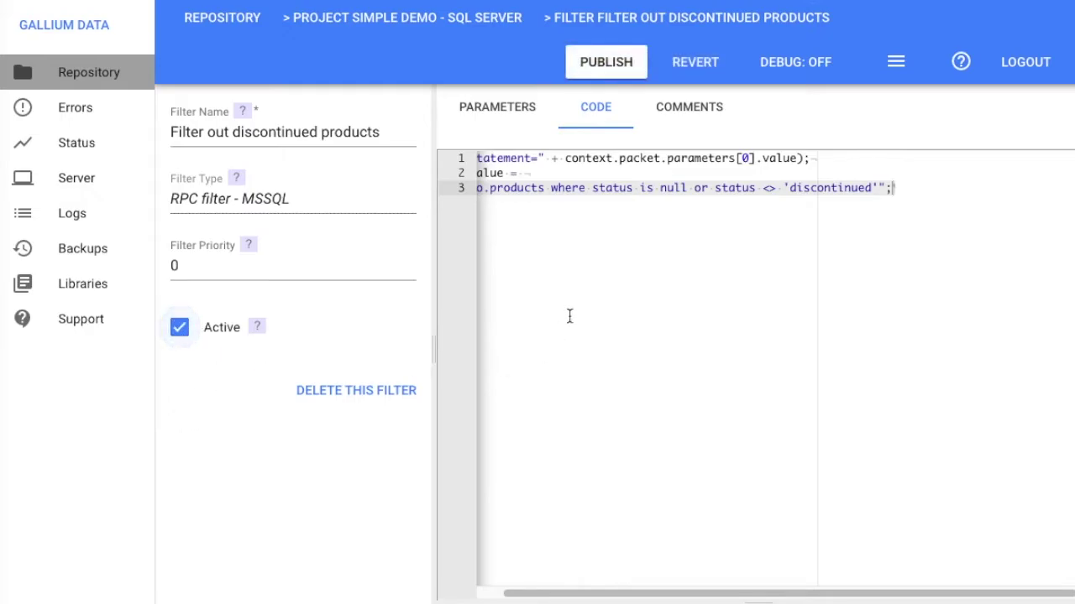
pyautogui.click(608, 65)
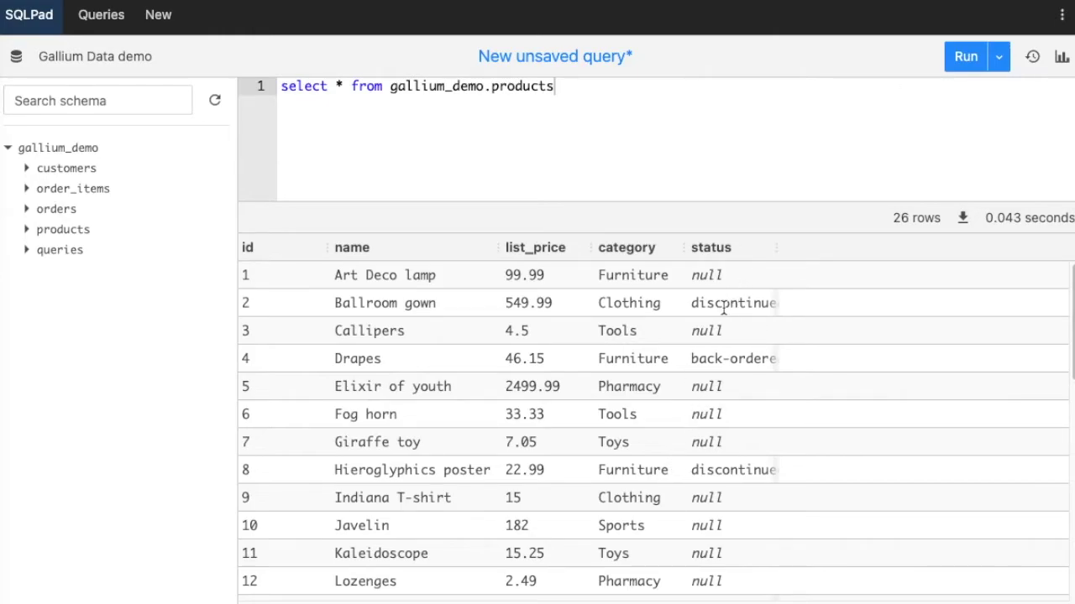
pyautogui.click(970, 62)
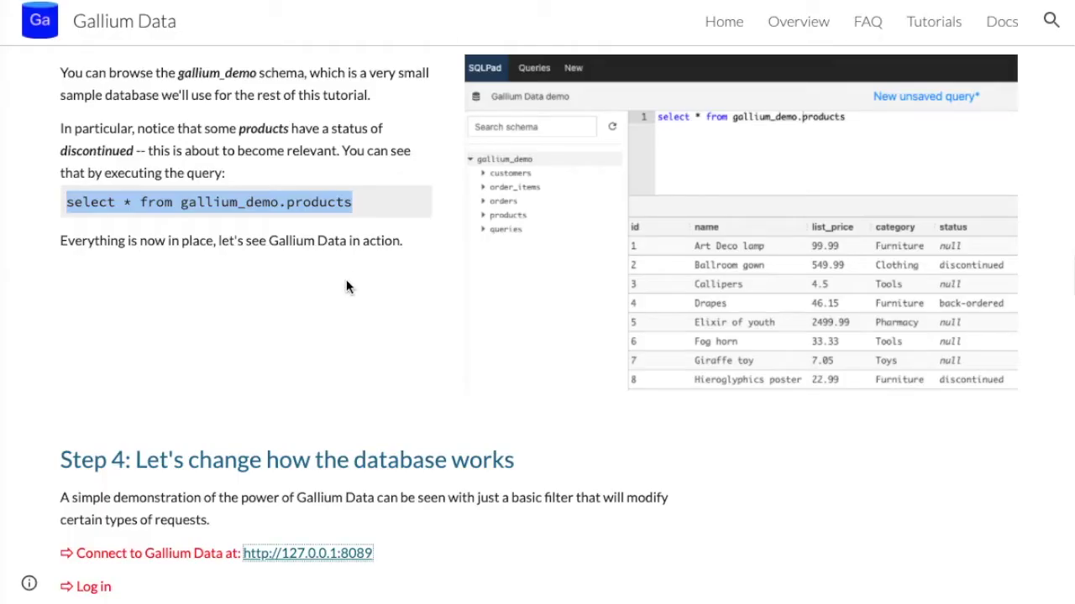
# Read the tutorial from the end of Step 4, including its code examples, through to Step 5: Changing data.
pyautogui.scroll(-5, 347, 285)
pyautogui.scroll(-3, 432, 294)
pyautogui.scroll(-2, 435, 290)
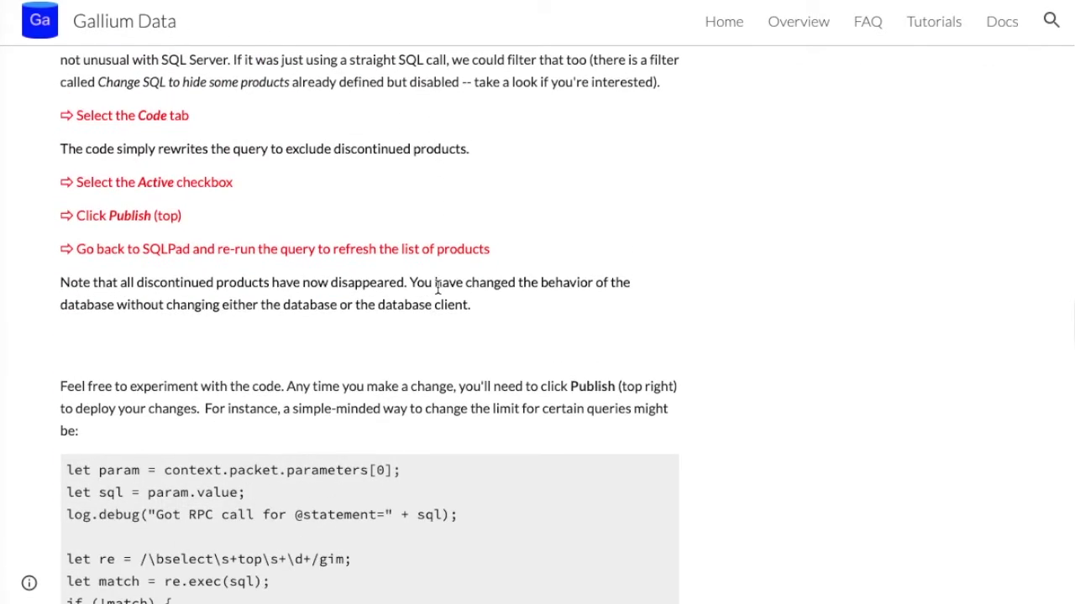
pyautogui.scroll(-3, 437, 287)
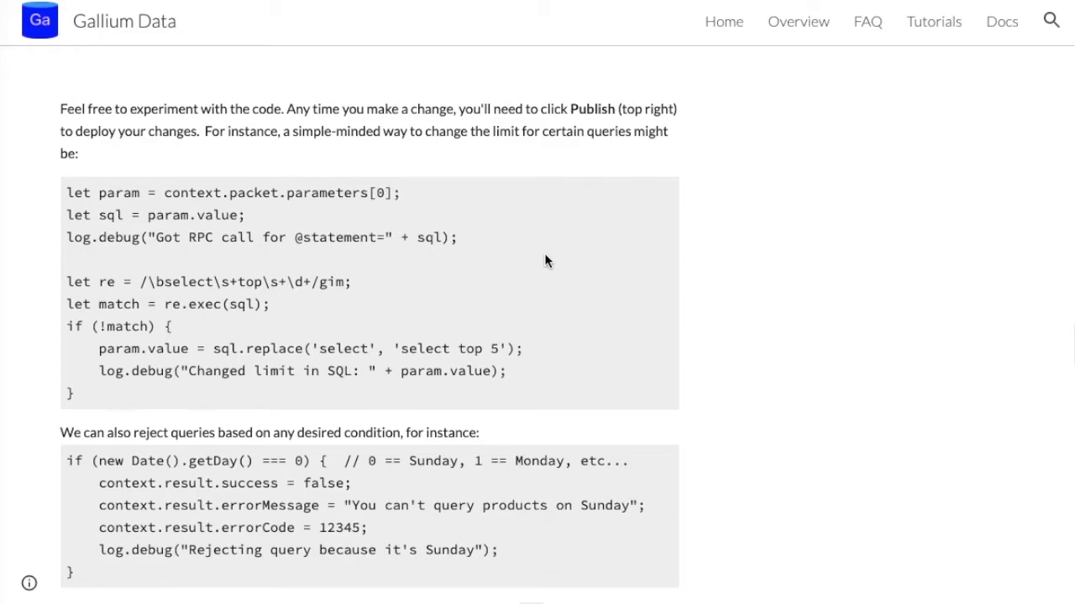
pyautogui.scroll(-2, 474, 261)
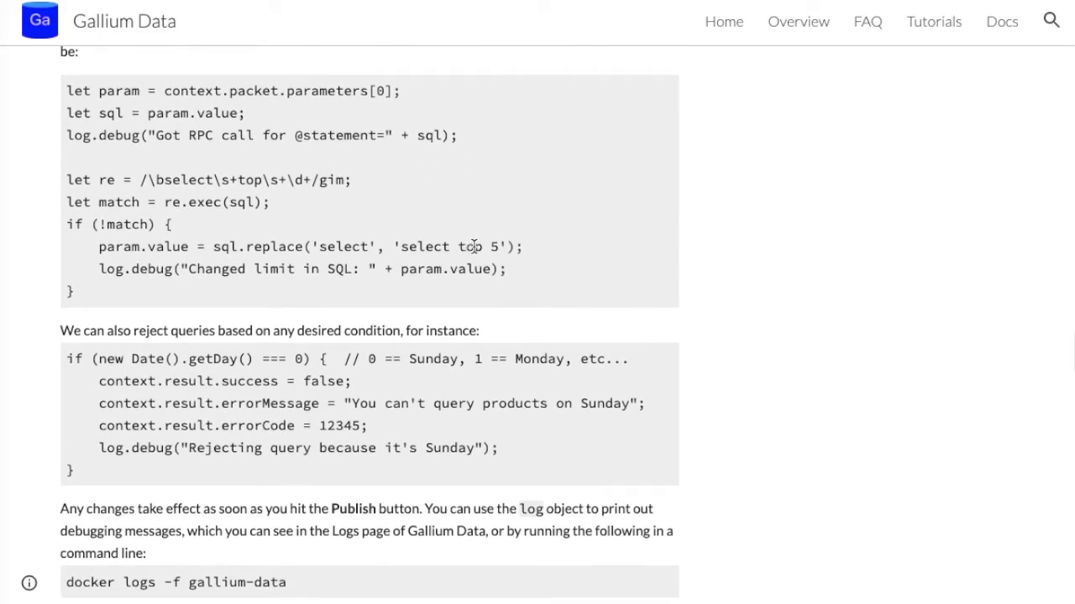
pyautogui.scroll(-5, 473, 246)
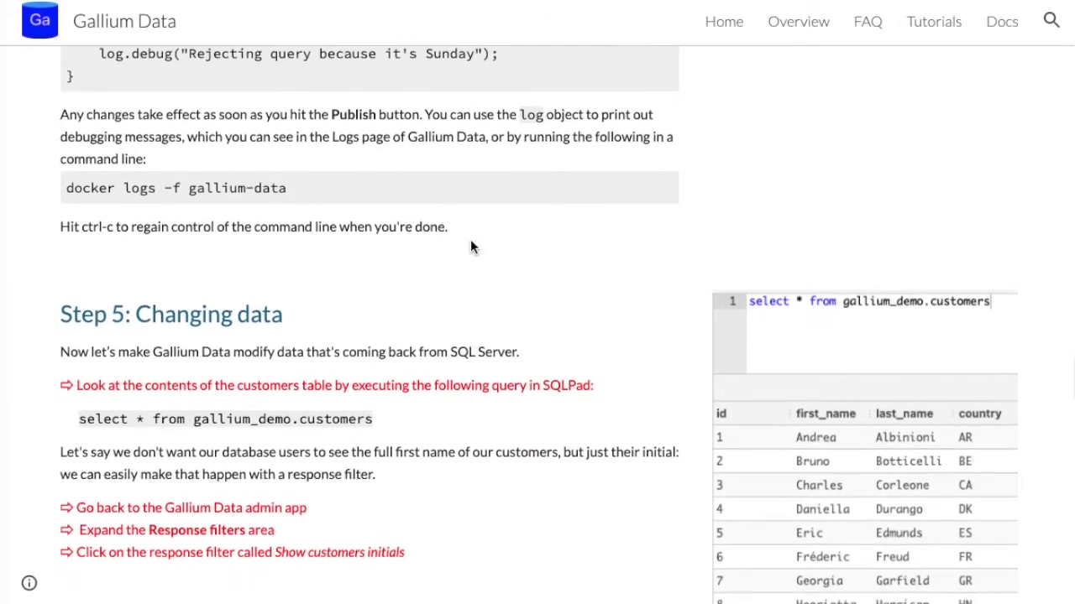
pyautogui.scroll(-1, 471, 248)
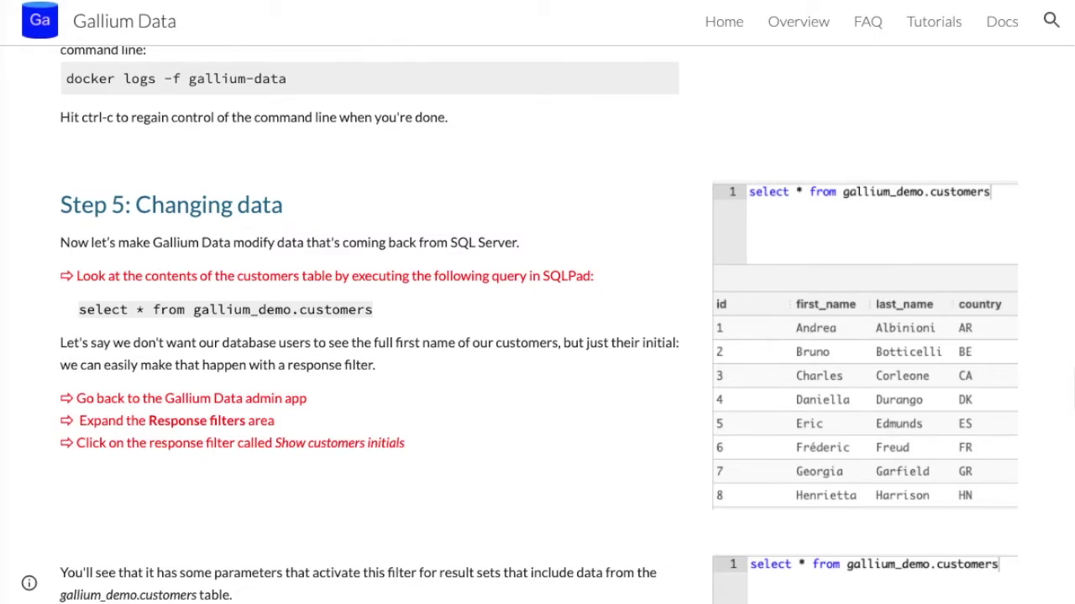
# Return Gallium Data to the project's filter overview, and run select * from gallium_demo.customers in SQLPad.
pyautogui.click(663, 0)
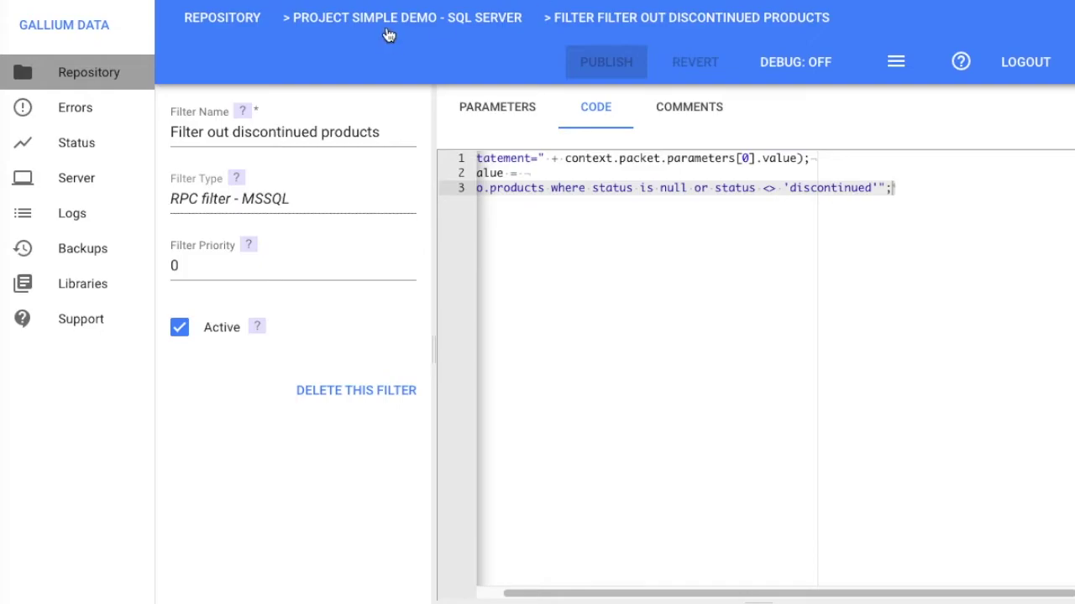
pyautogui.click(363, 17)
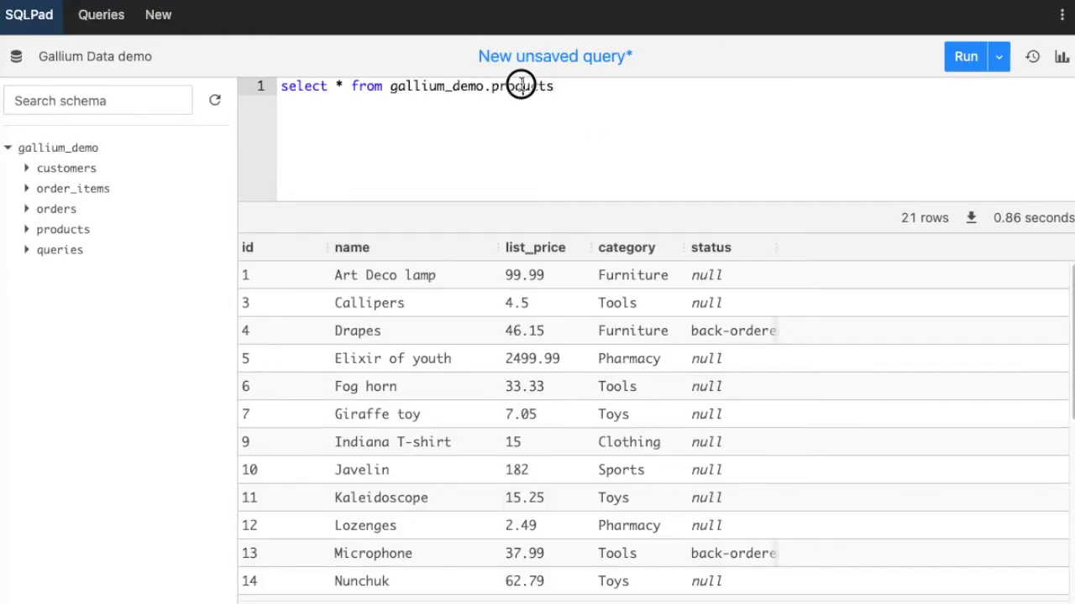
pyautogui.doubleClick(522, 86)
pyautogui.write('cus')
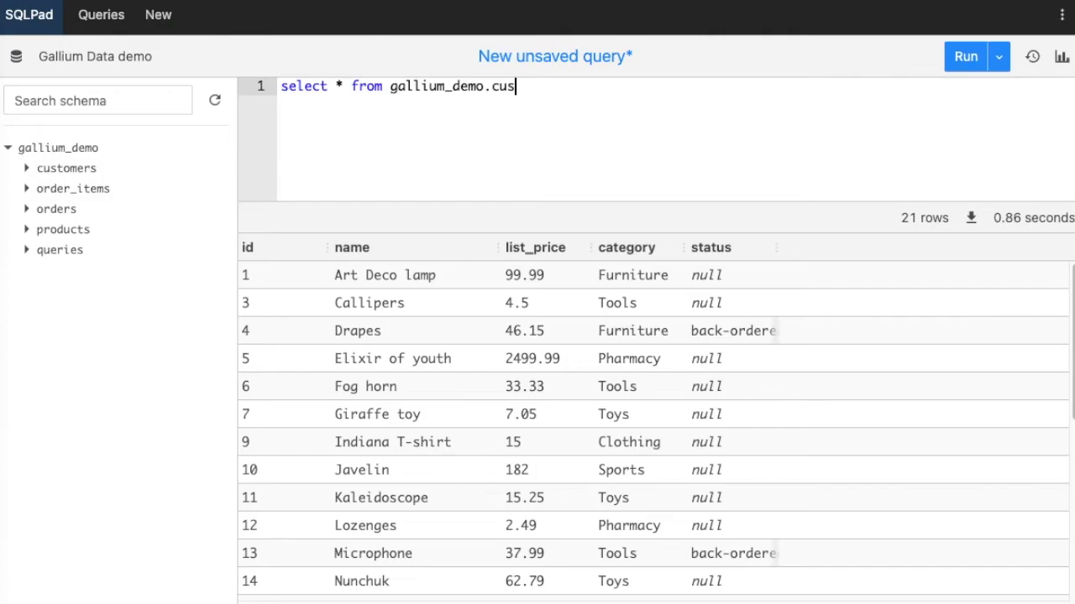
pyautogui.write('tomers')
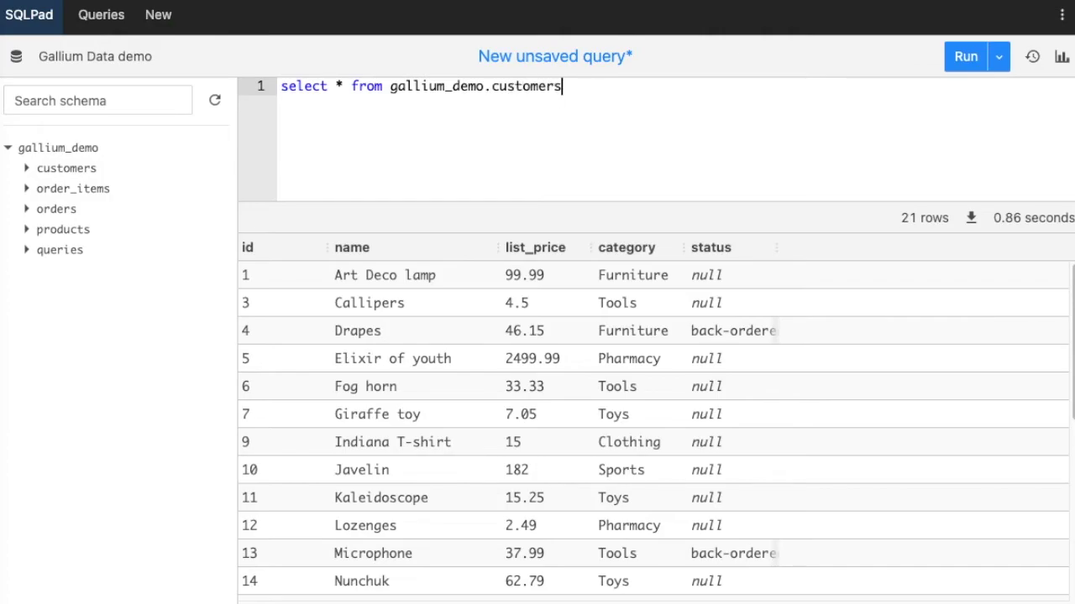
pyautogui.click(969, 63)
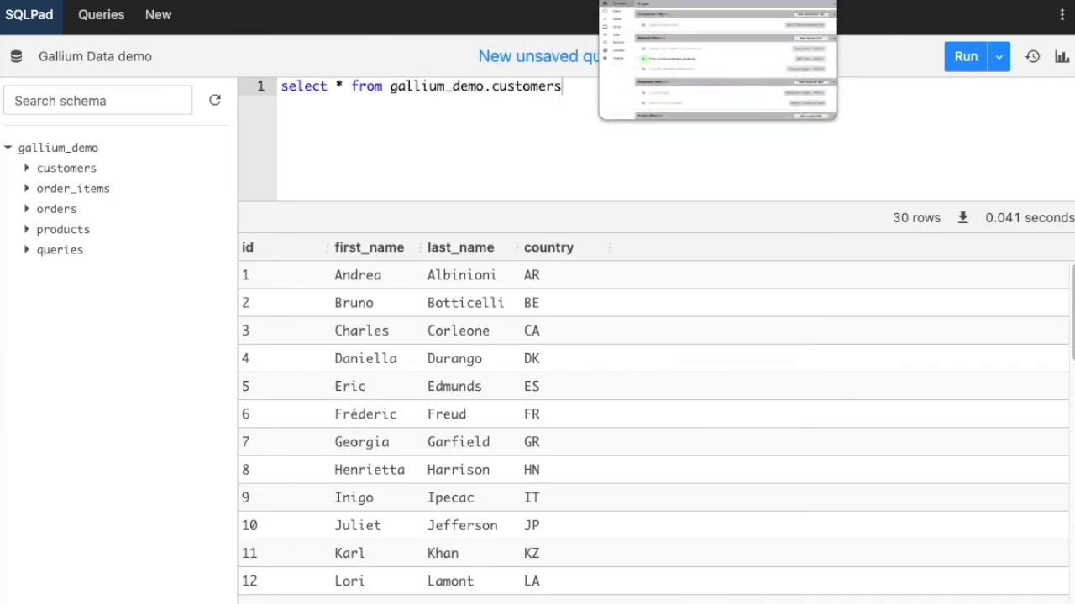
# Open the response filter "Show customer initials" in Gallium Data and examine its code and parameters.
pyautogui.click(671, 1)
pyautogui.click(295, 521)
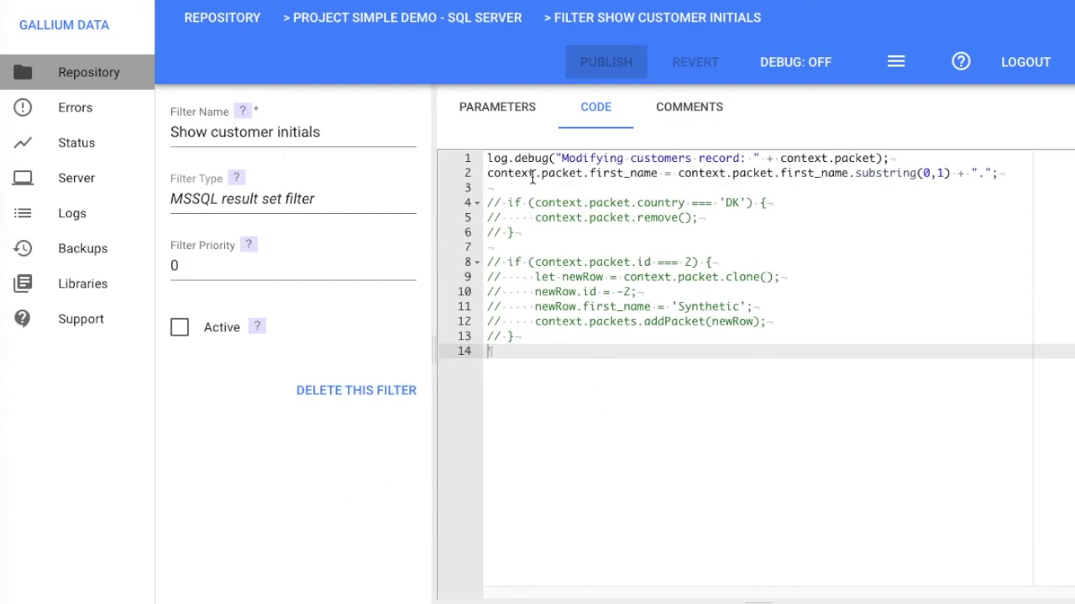
pyautogui.moveTo(486, 173); pyautogui.dragTo(484, 193)
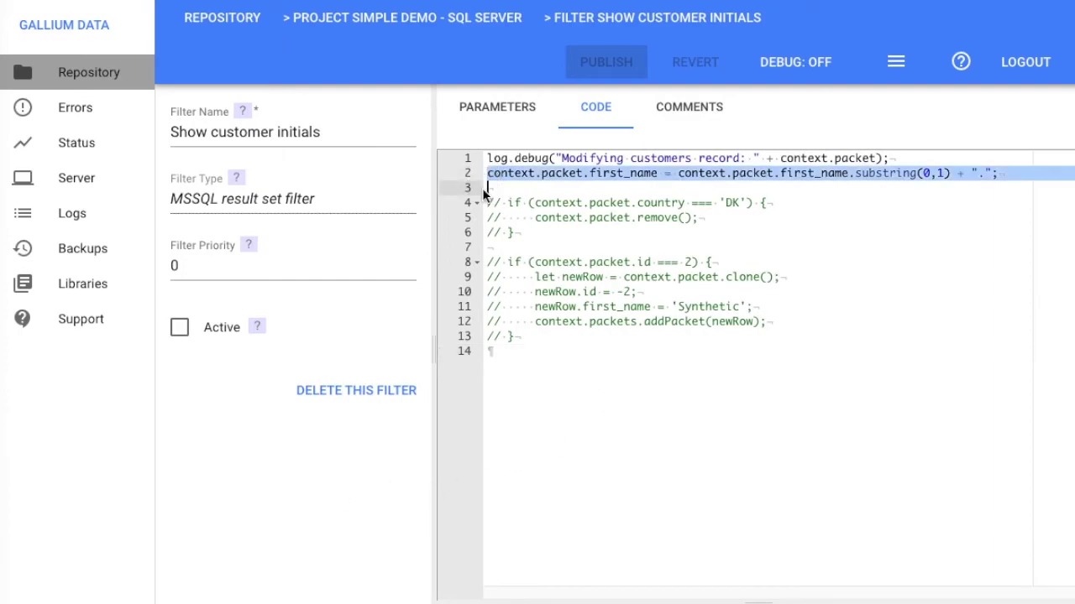
pyautogui.click(497, 107)
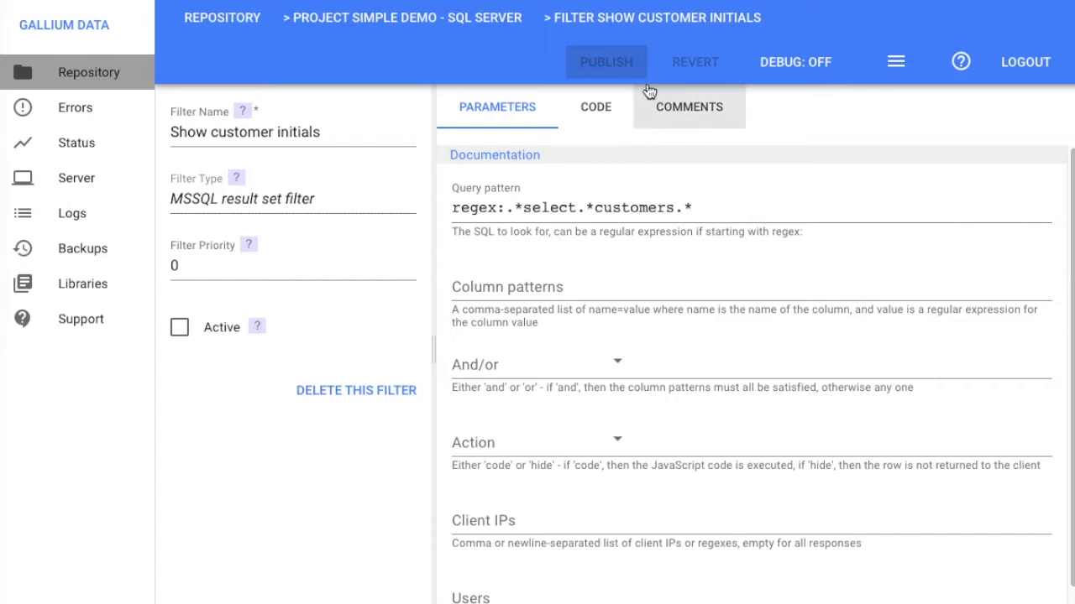
# Activate and publish the "Show customer initials" filter, and rerun the customers query in SQLPad.
pyautogui.click(180, 329)
pyautogui.click(605, 66)
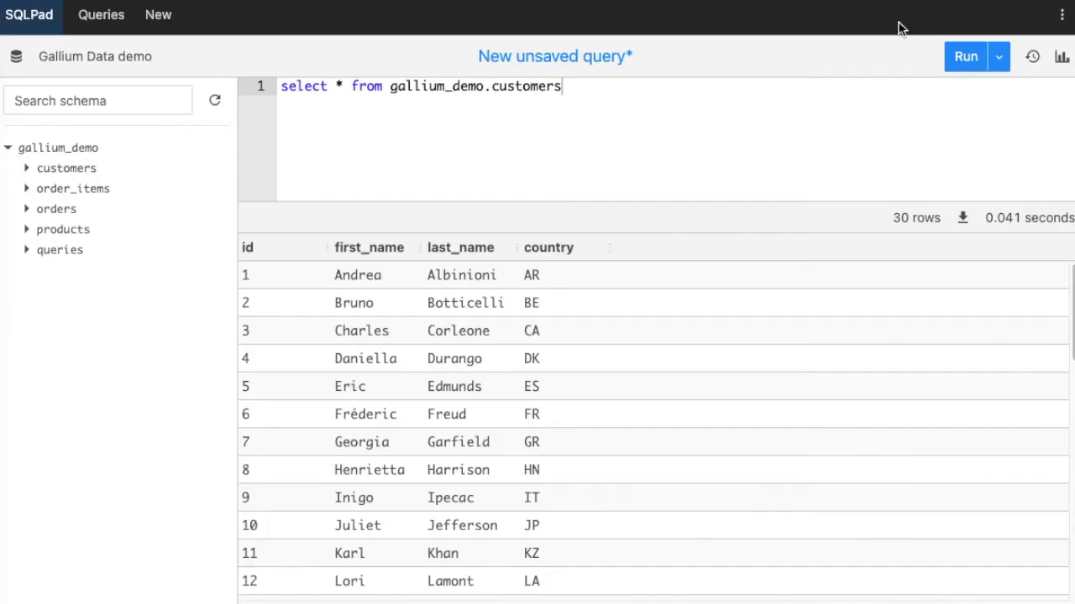
pyautogui.click(963, 61)
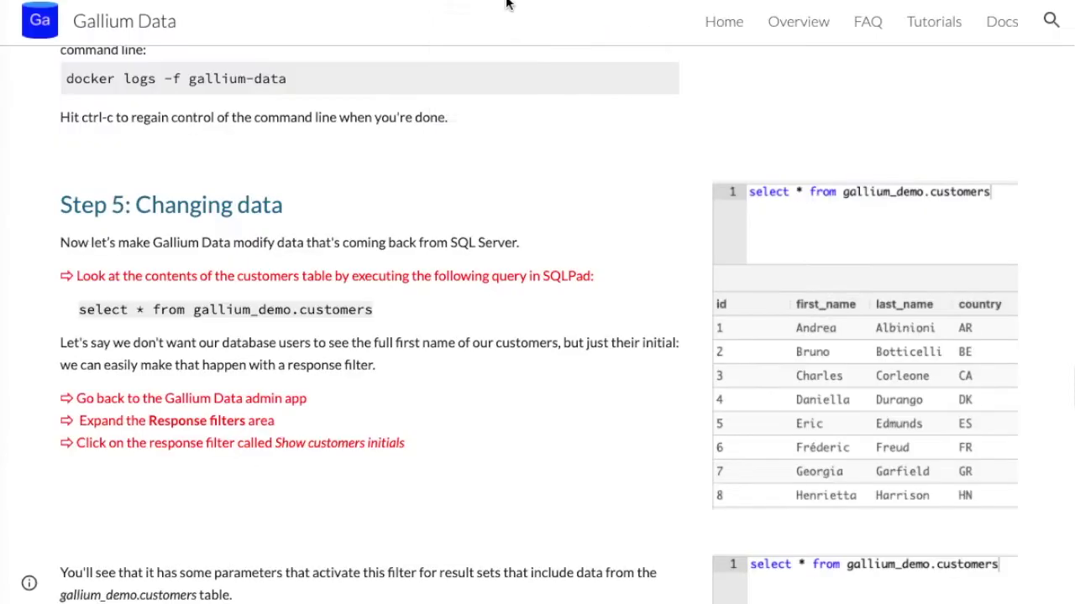
# Read the rest of the Gallium Data tutorial from Step 5, including the code examples and summary, through to the Cleanup commands.
pyautogui.scroll(-8, 470, 367)
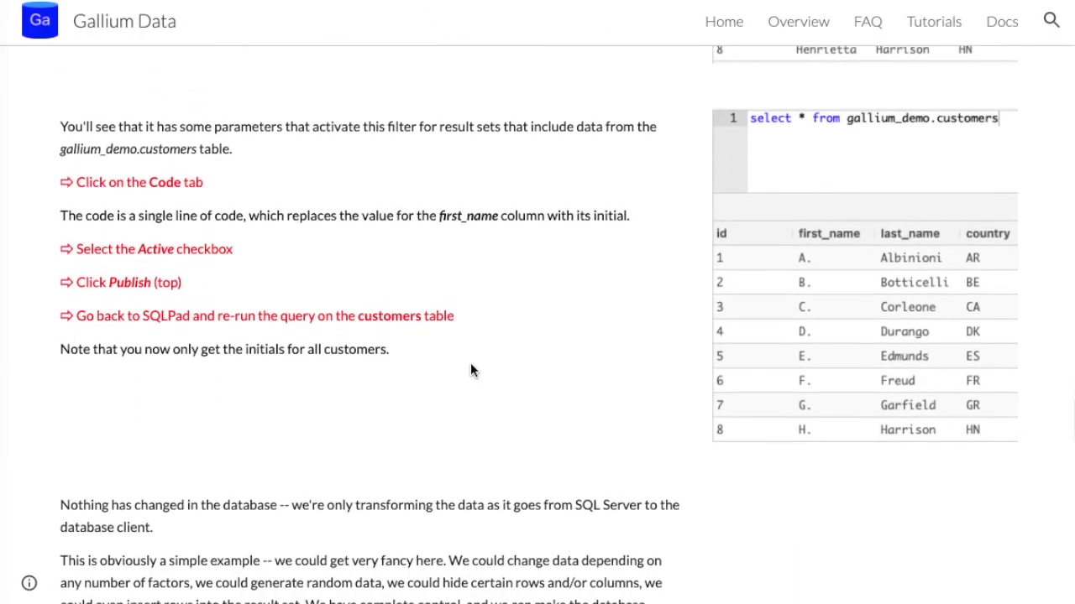
pyautogui.scroll(-3, 469, 367)
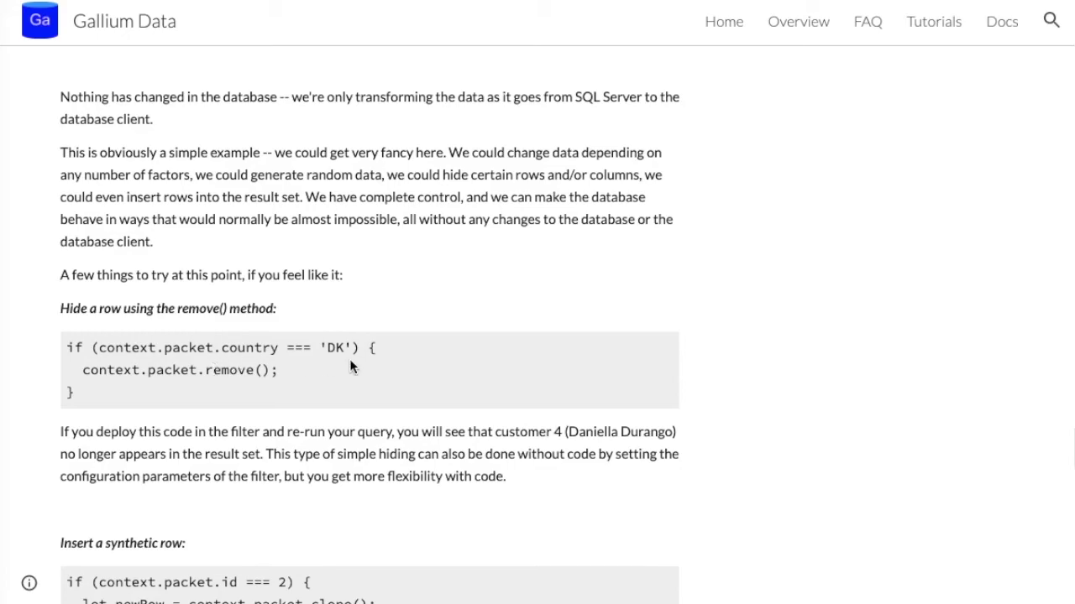
pyautogui.scroll(-9, 364, 340)
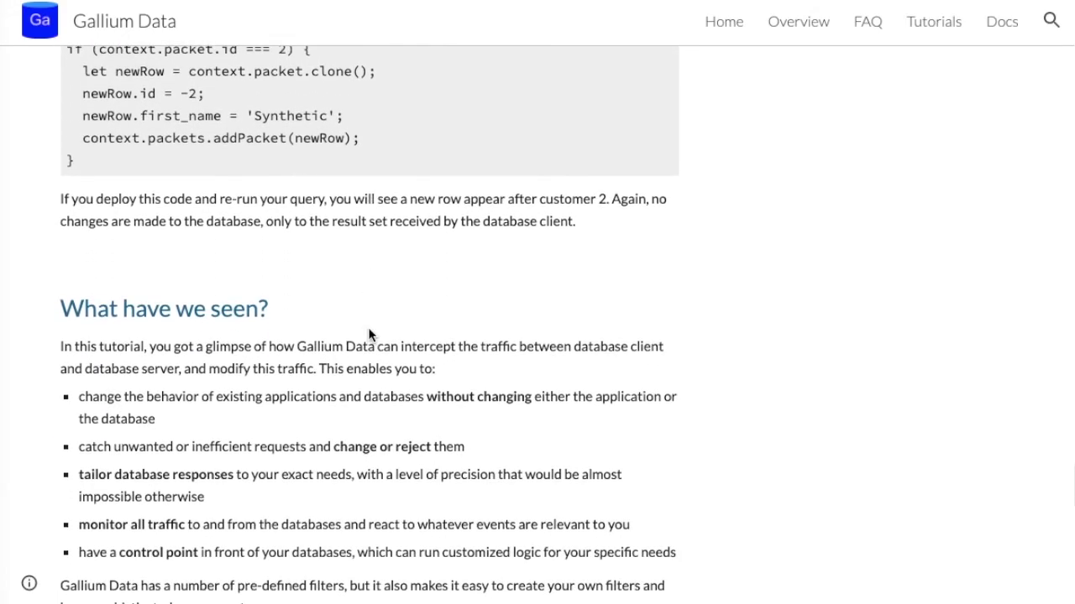
pyautogui.scroll(-1, 367, 327)
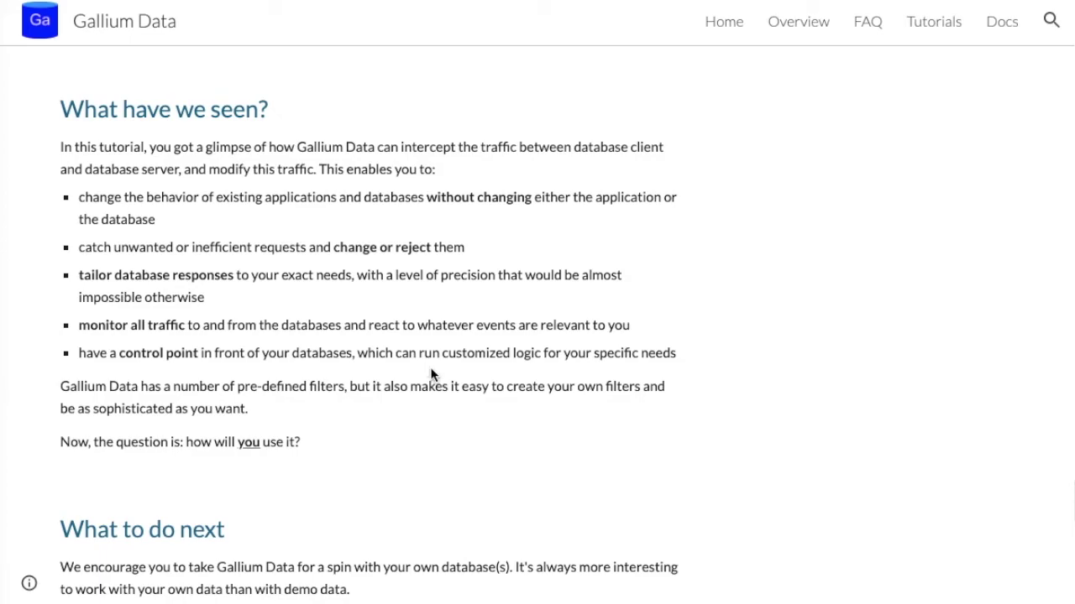
pyautogui.scroll(-2, 473, 403)
pyautogui.scroll(-8, 473, 398)
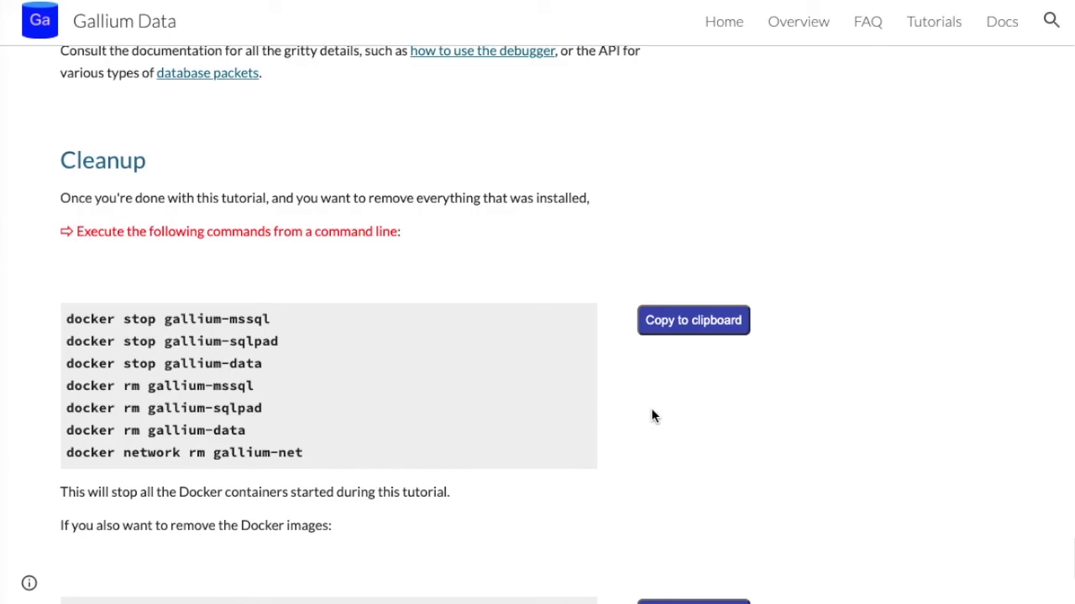
pyautogui.scroll(-2, 655, 407)
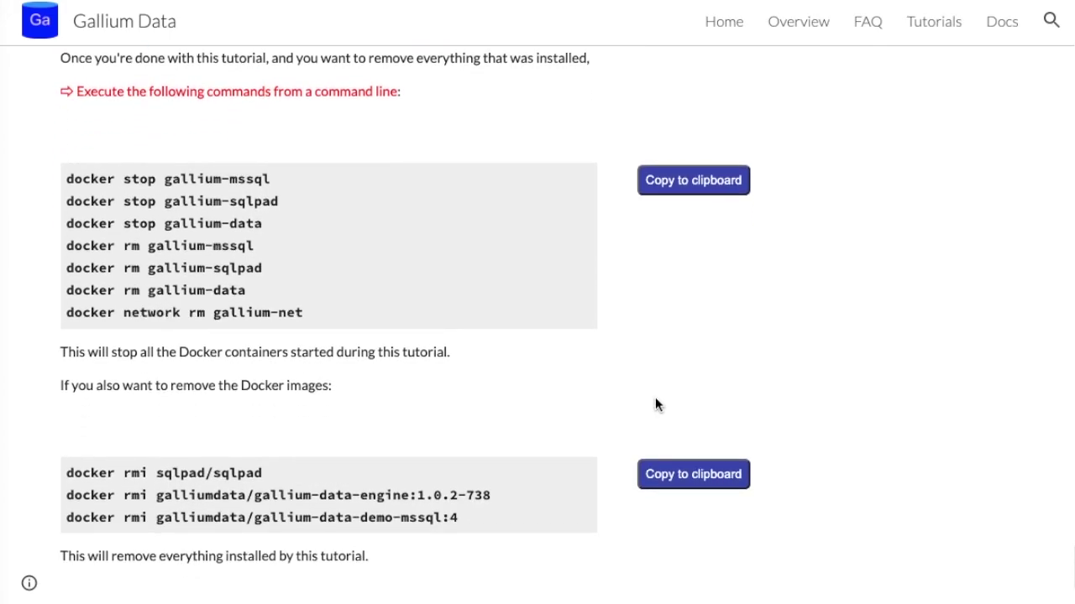